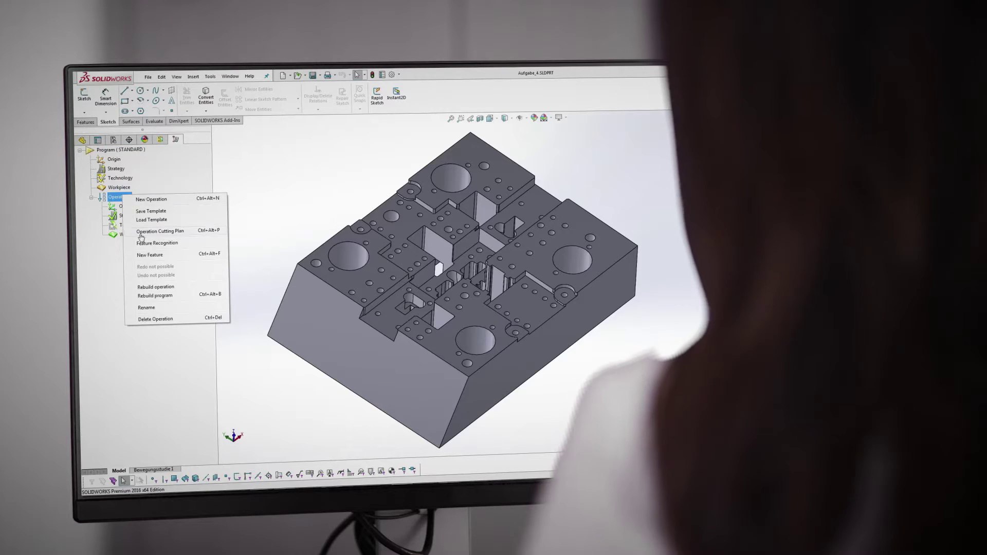
Step: Run OPTICAM Feature Recognition on the program to detect the part's wire-EDM features
click(144, 243)
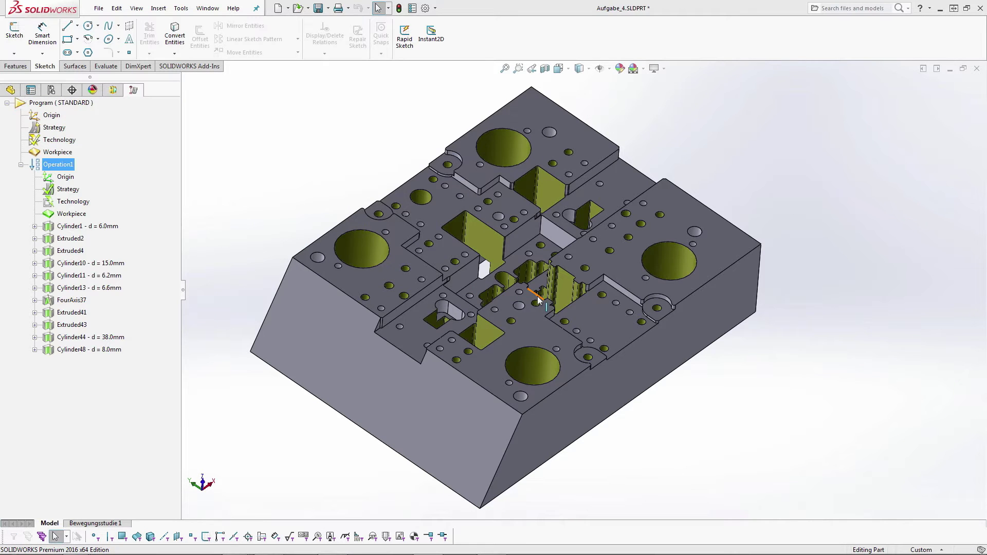
Step: Inspect the Extruded43, FourAxis37 and Extruded2 features on the part, then bring up Operation1's actions
scroll(538, 296, down, 5)
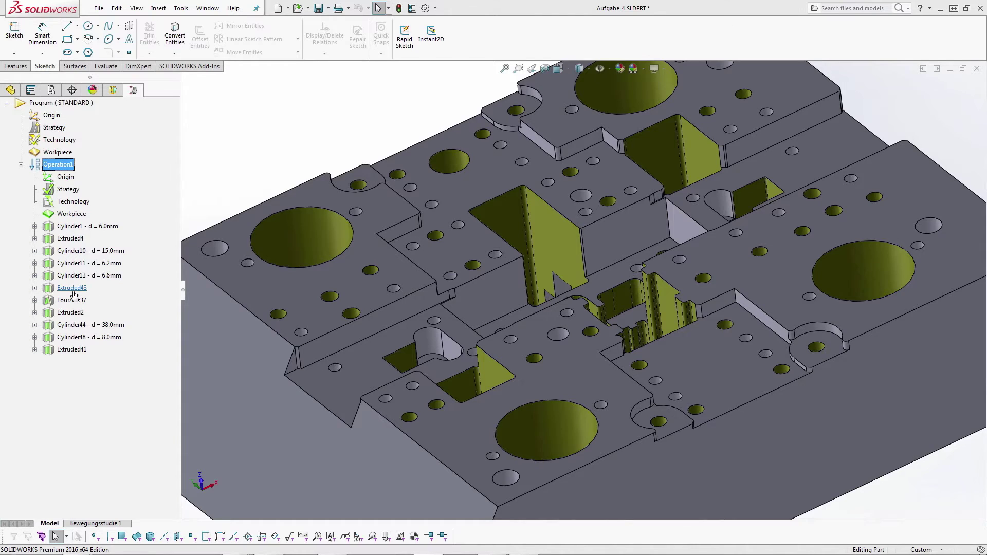
click(75, 289)
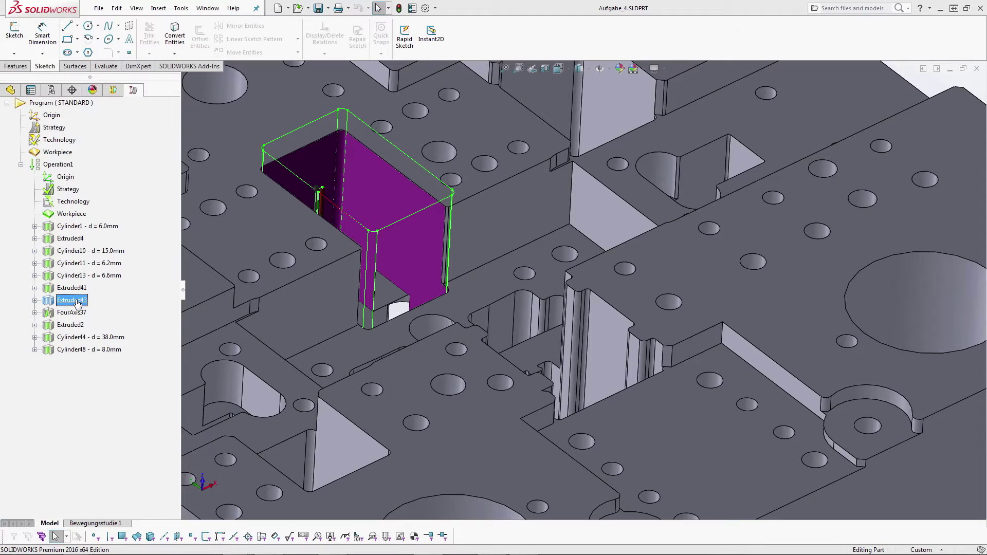
click(77, 313)
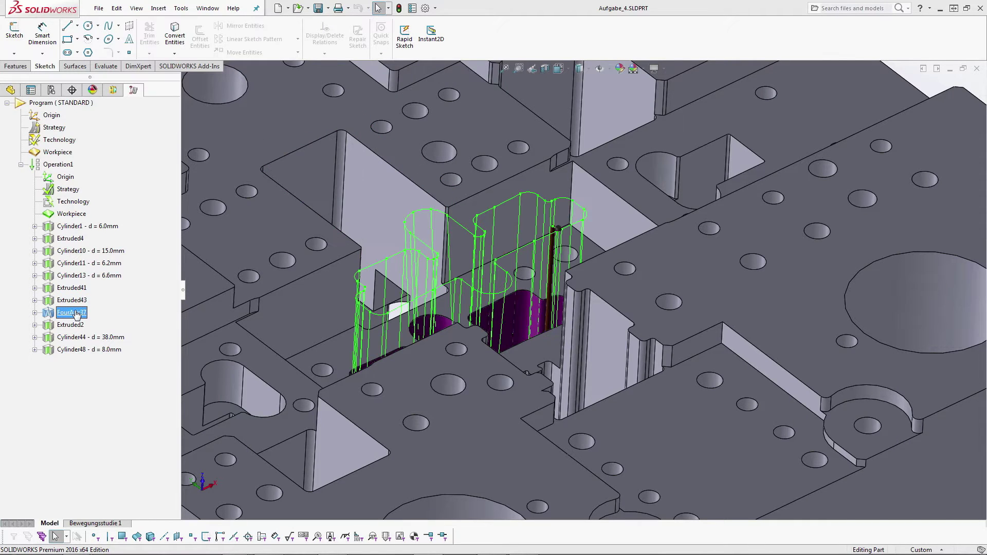
click(75, 326)
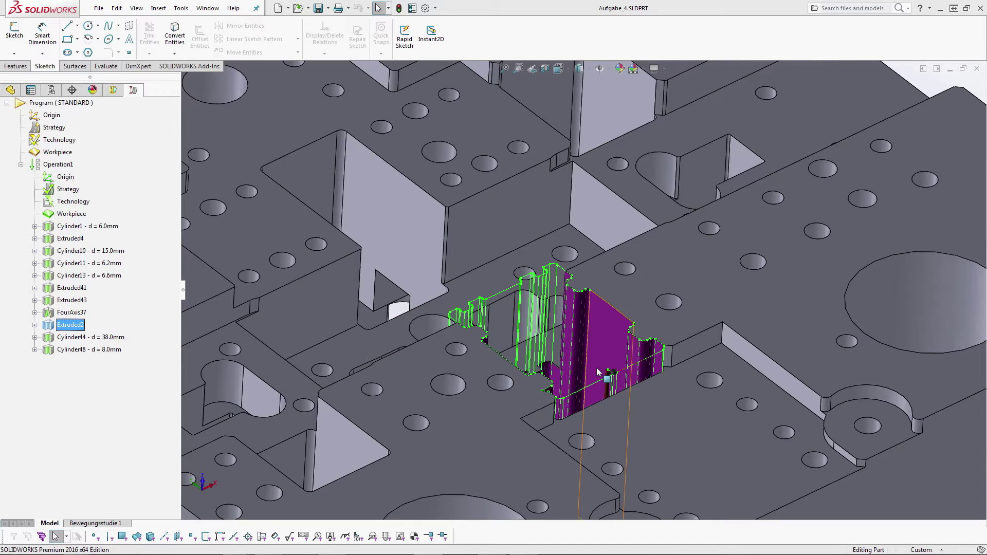
scroll(594, 377, down, 5)
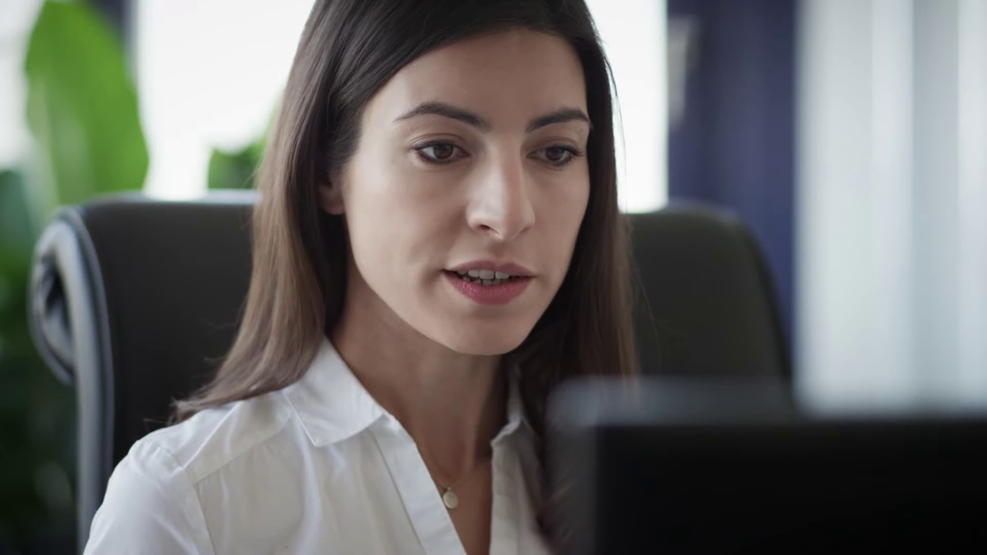
right_click(64, 166)
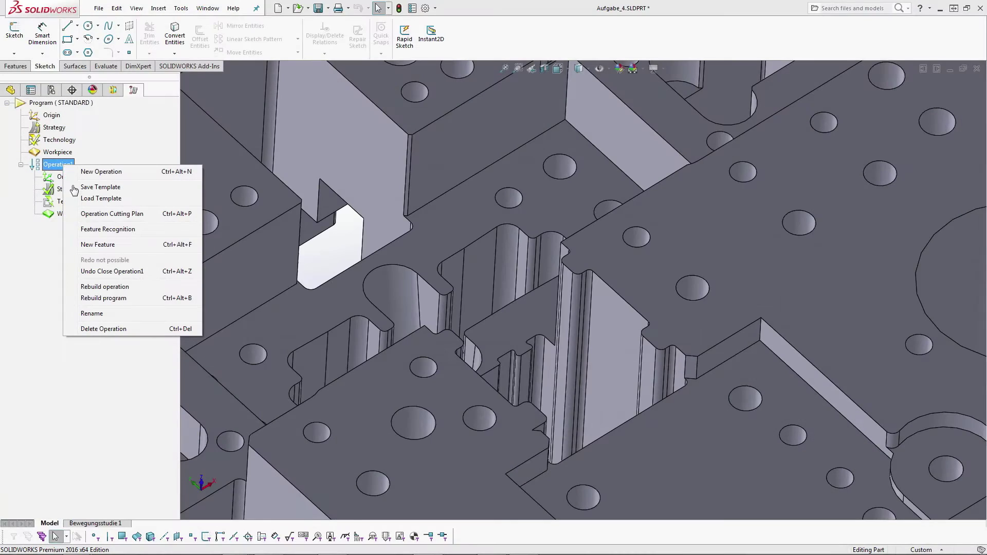
Step: Start a new machining feature built from the complex pocket wall
click(98, 245)
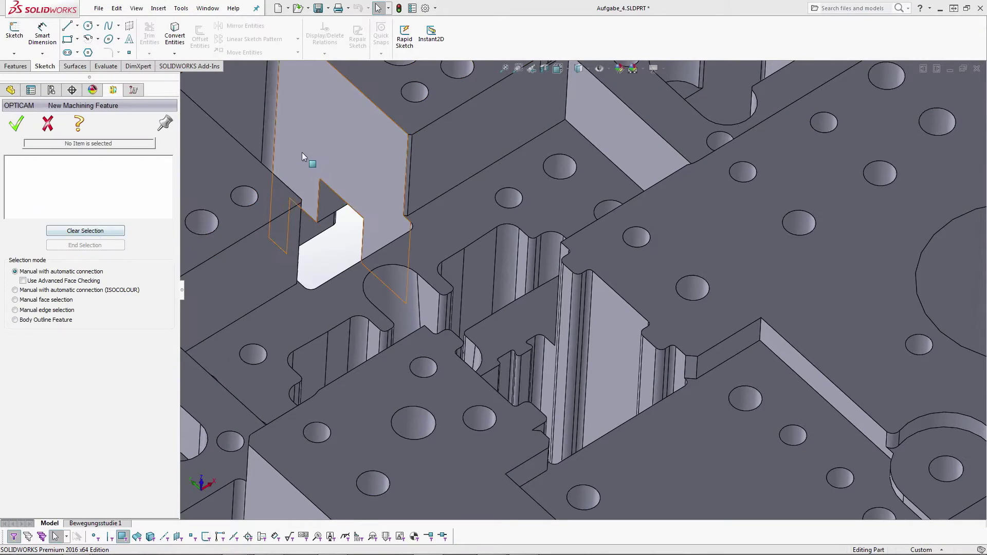
click(379, 187)
click(493, 281)
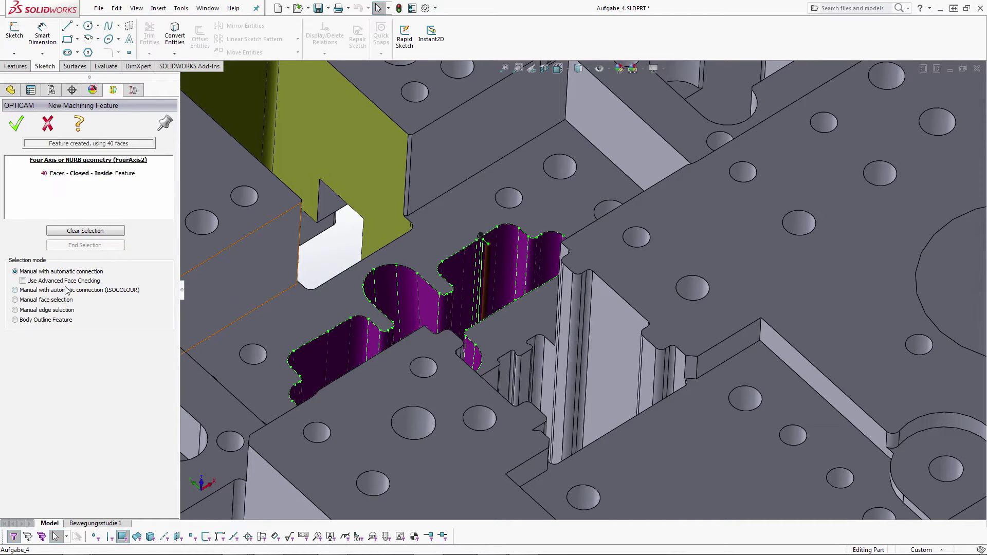
Step: Create a feature from three groove faces and the adjacent flat wall, picked manually
click(47, 300)
scroll(571, 328, down, 3)
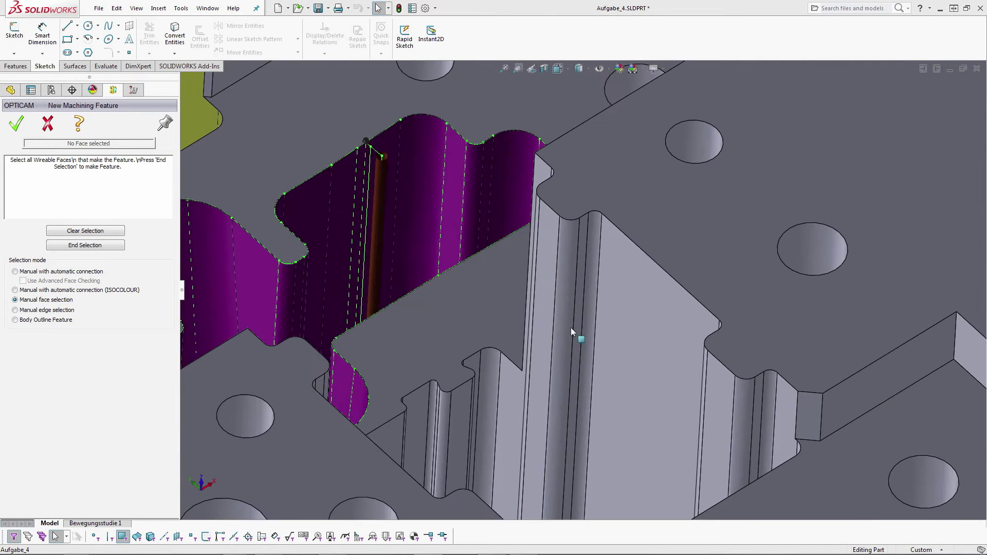
click(566, 326)
click(577, 323)
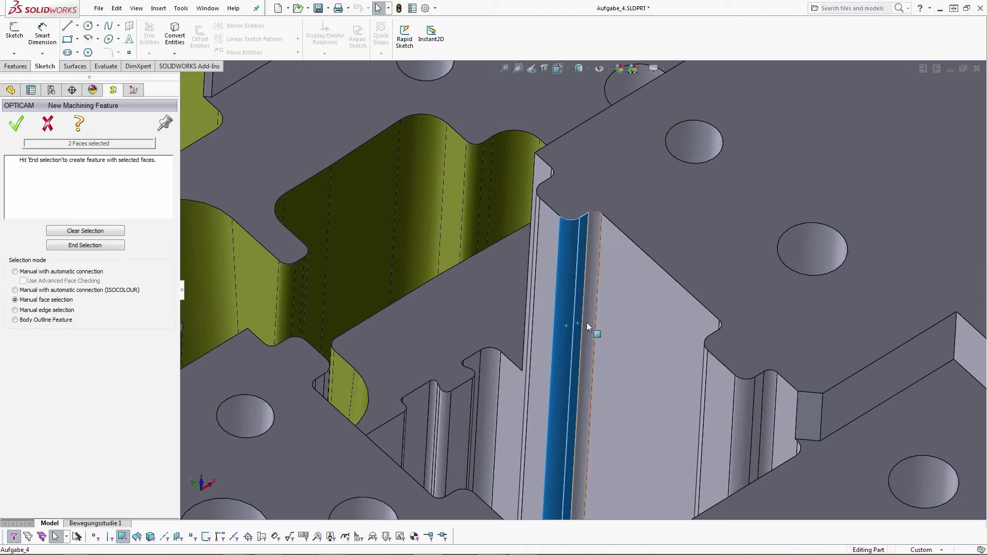
click(587, 323)
click(630, 335)
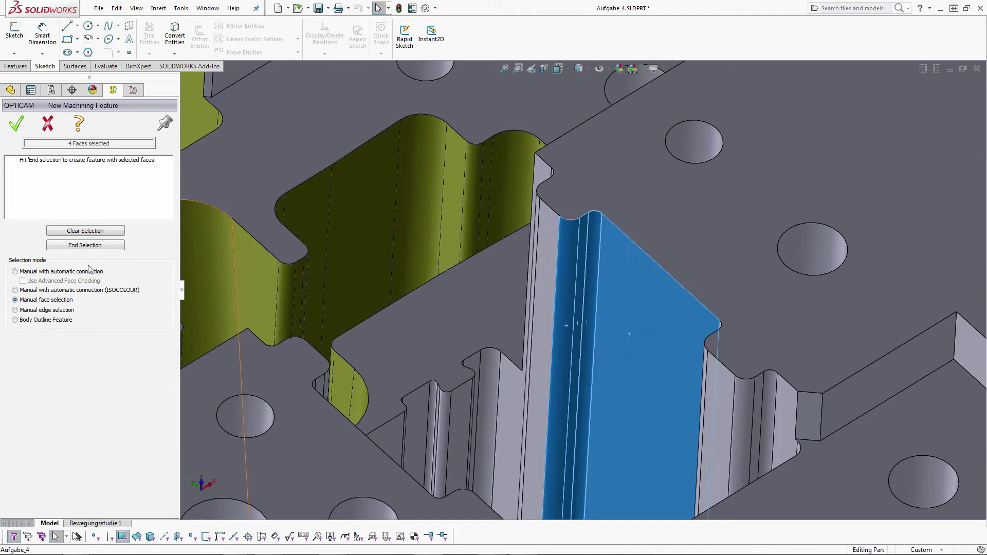
click(82, 245)
click(15, 125)
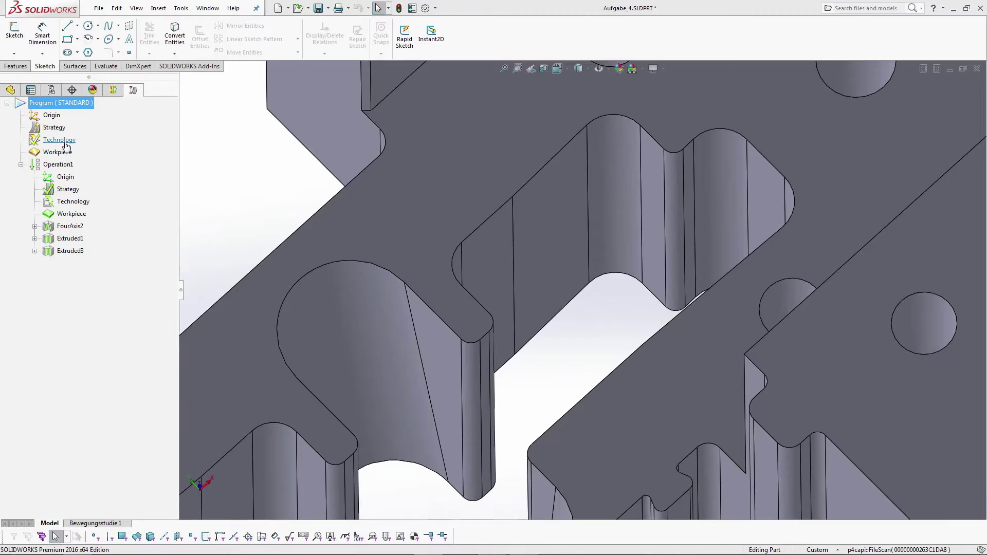
Step: Set the technology to 0.25mm Soft Brass wire on Steel with 50.0mm part height
double_click(67, 146)
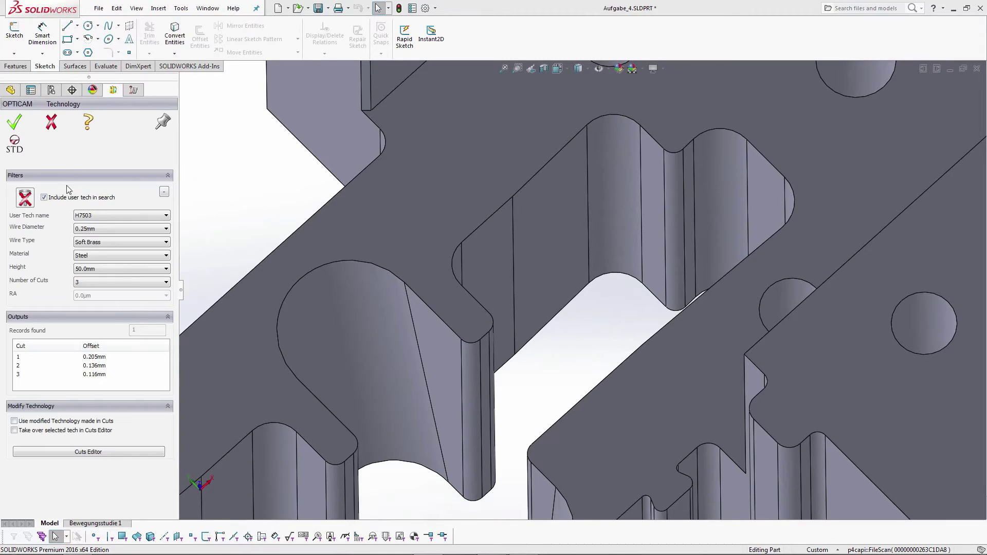
click(24, 198)
click(101, 242)
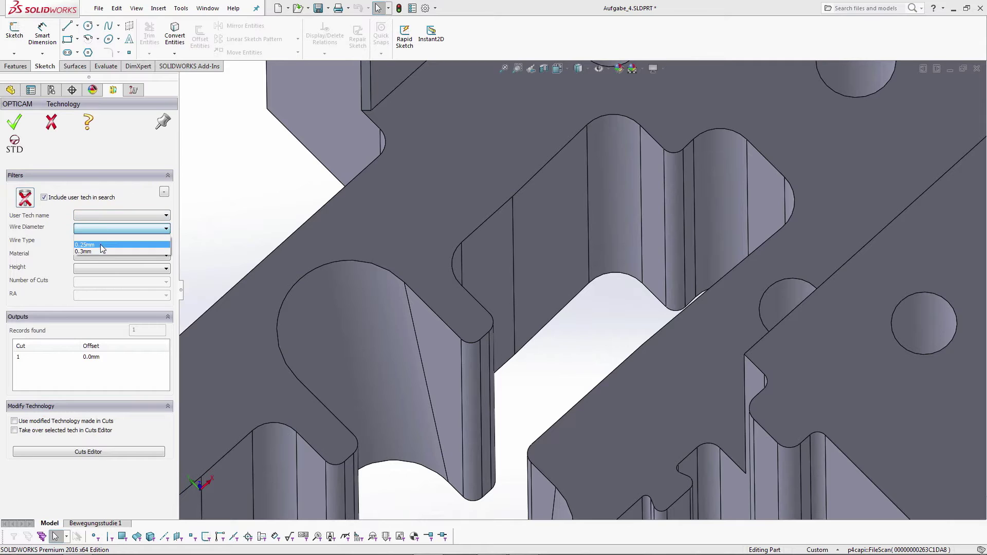
click(101, 246)
click(100, 243)
click(96, 256)
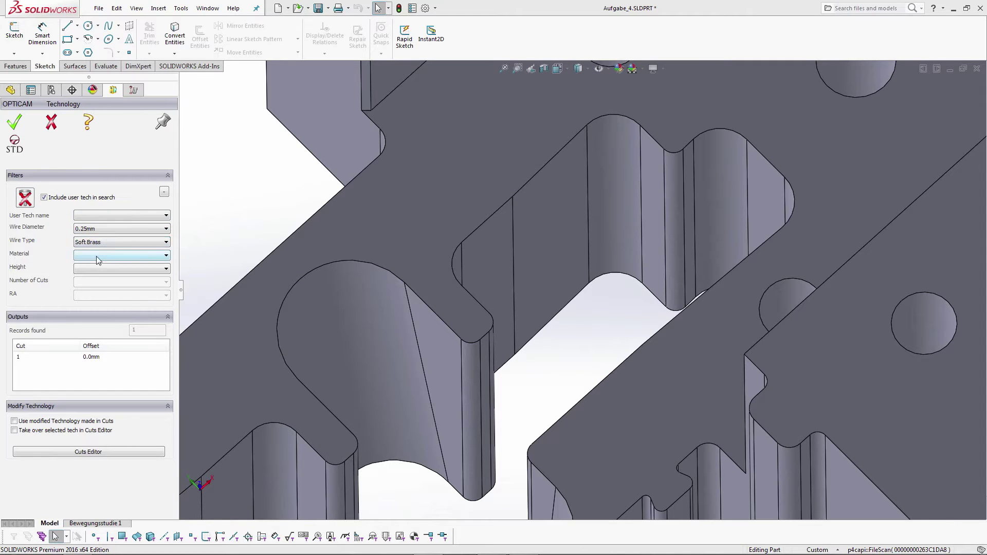
click(97, 256)
click(85, 285)
click(91, 269)
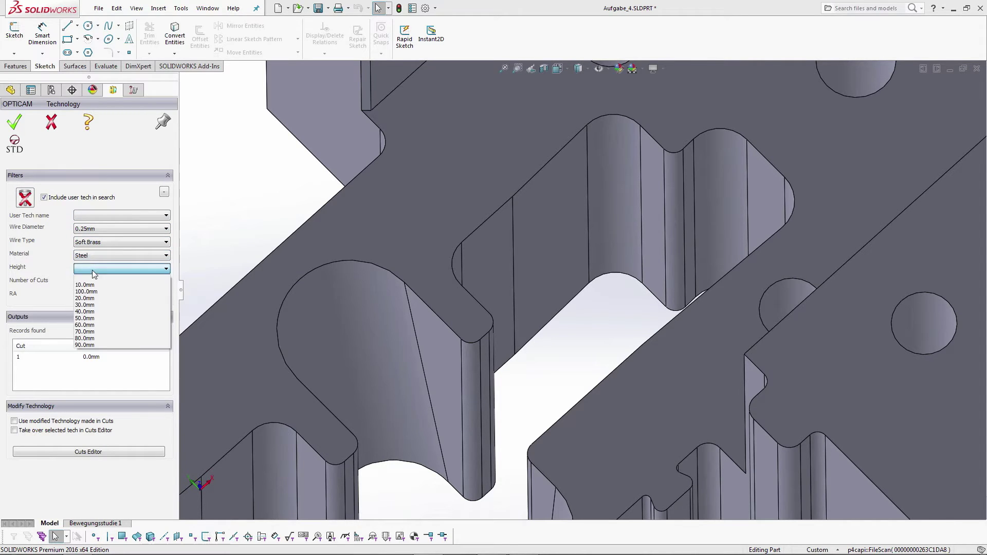
click(87, 319)
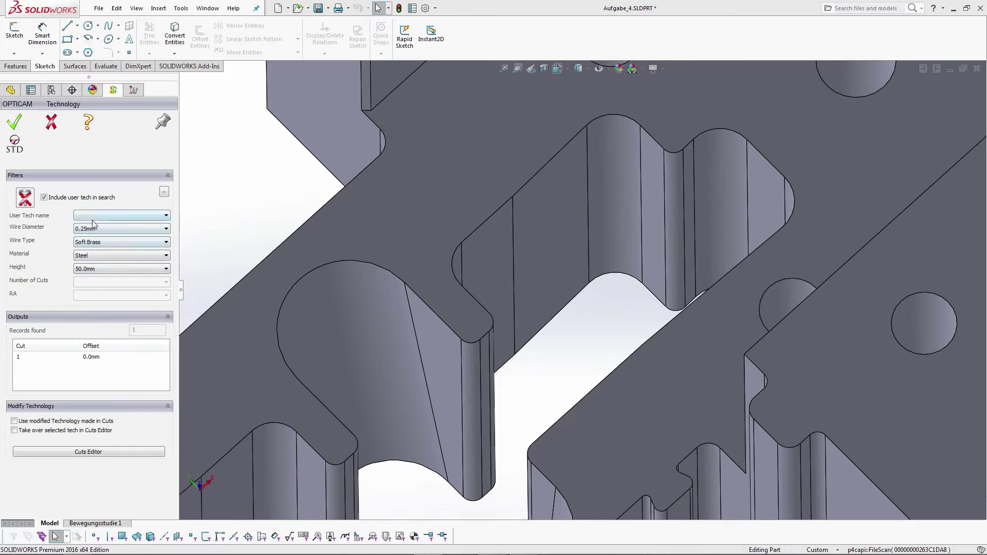
click(91, 230)
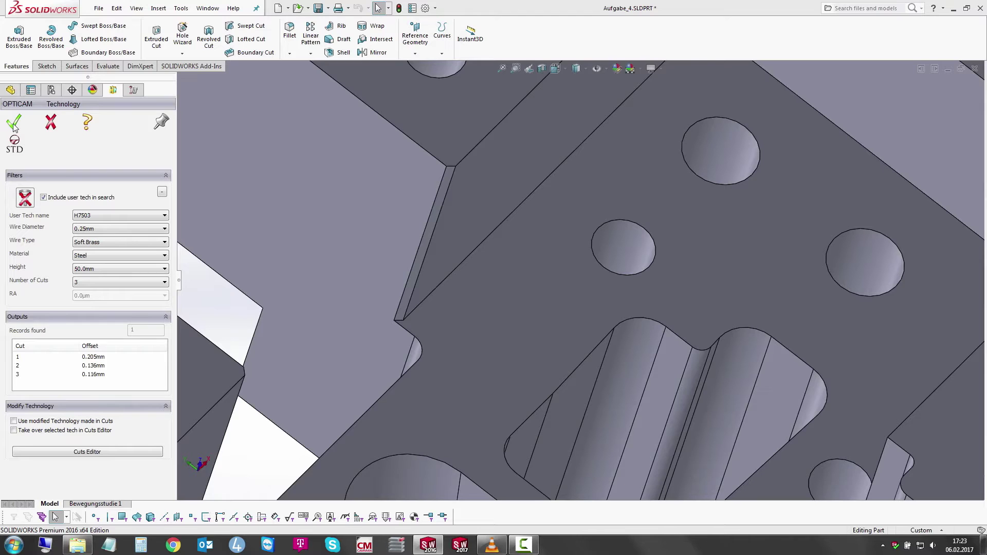
click(14, 127)
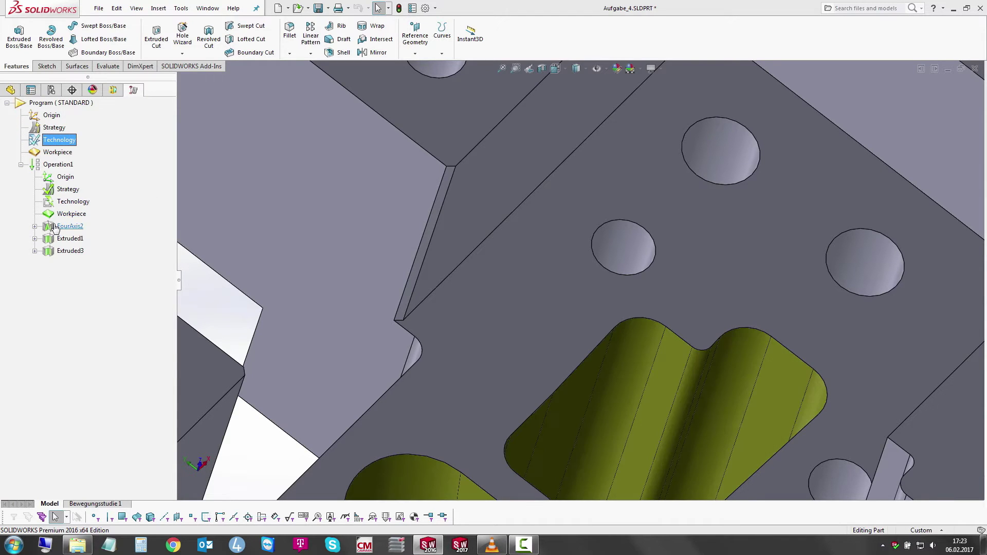
Step: Select the FourAxis2 feature to inspect it on the part
click(70, 226)
scroll(655, 324, down, 2)
scroll(643, 323, down, 3)
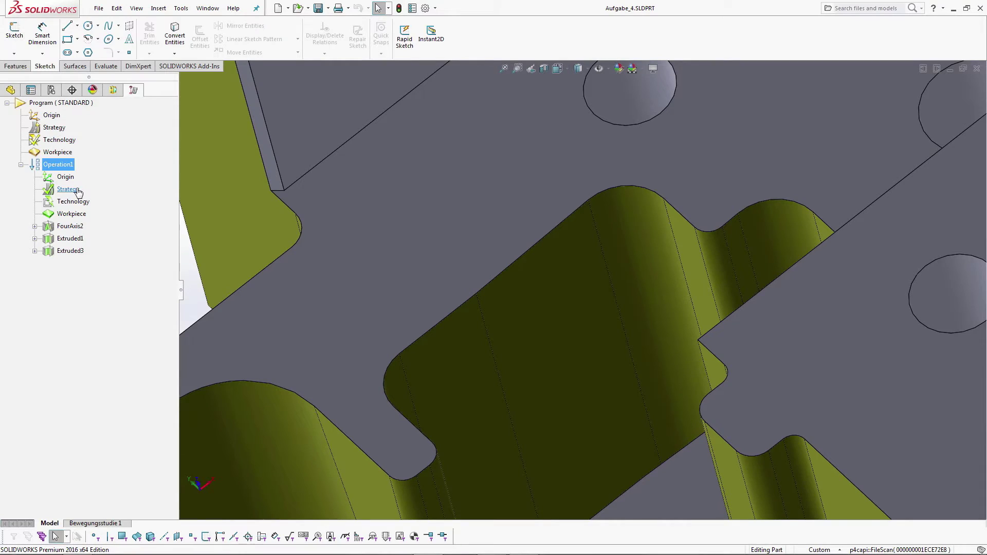
Step: Set Operation1's strategy to cut bridges at the end of the first cuts
double_click(67, 189)
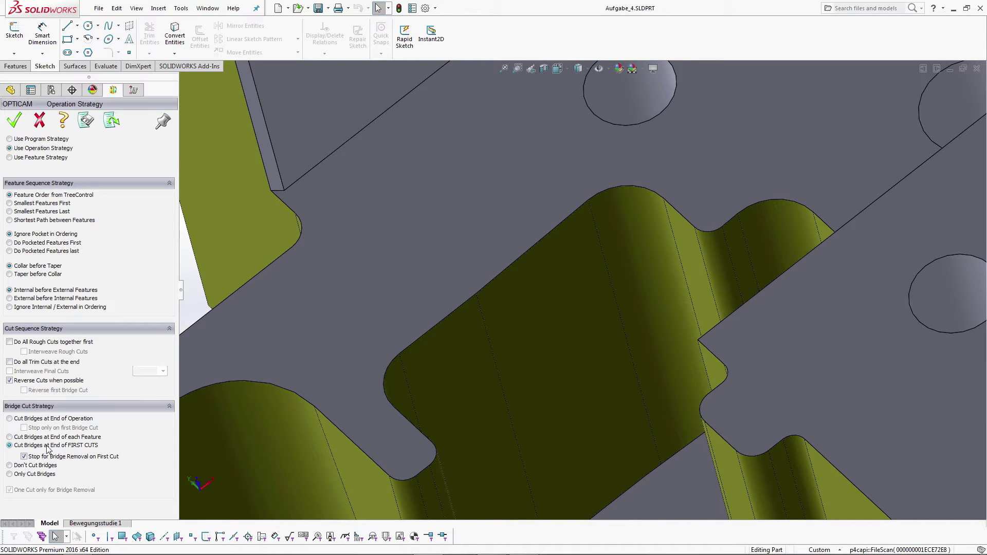
click(11, 419)
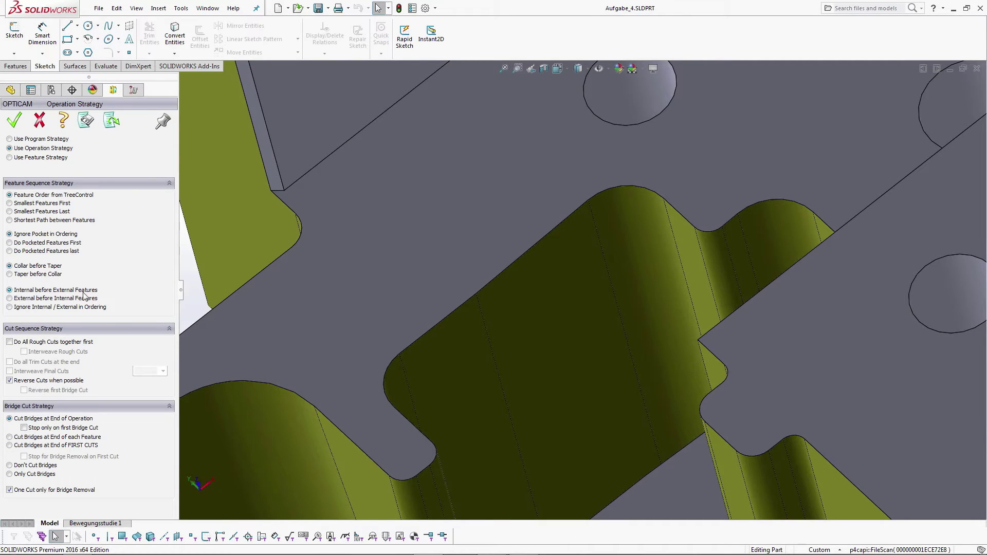
click(9, 445)
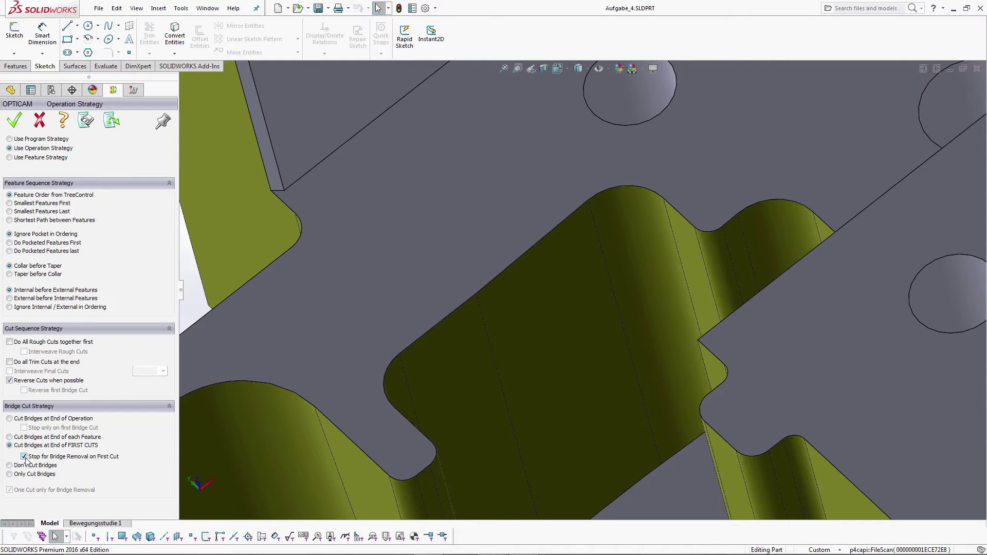
click(15, 123)
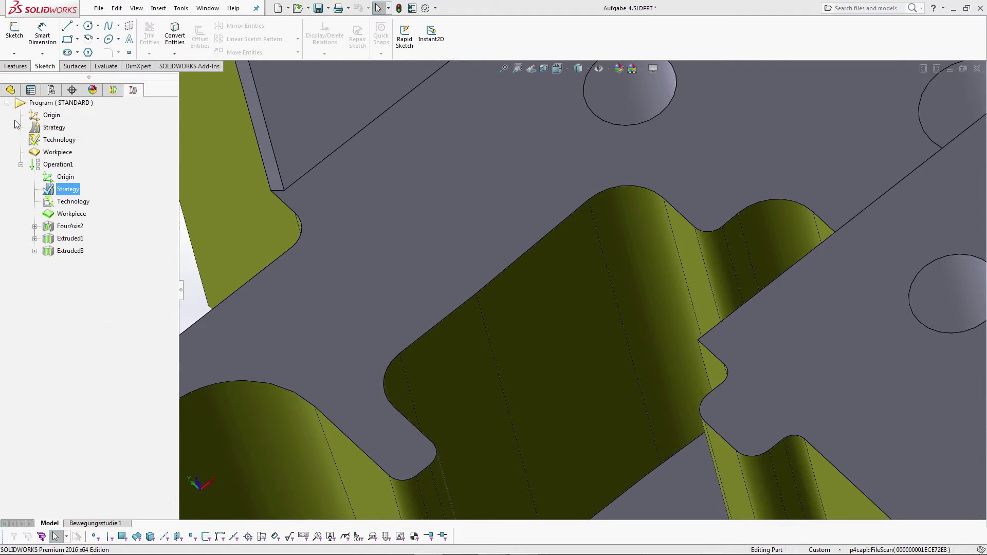
Step: Preview FourAxis2's toolpath on the part
click(70, 227)
scroll(502, 267, down, 5)
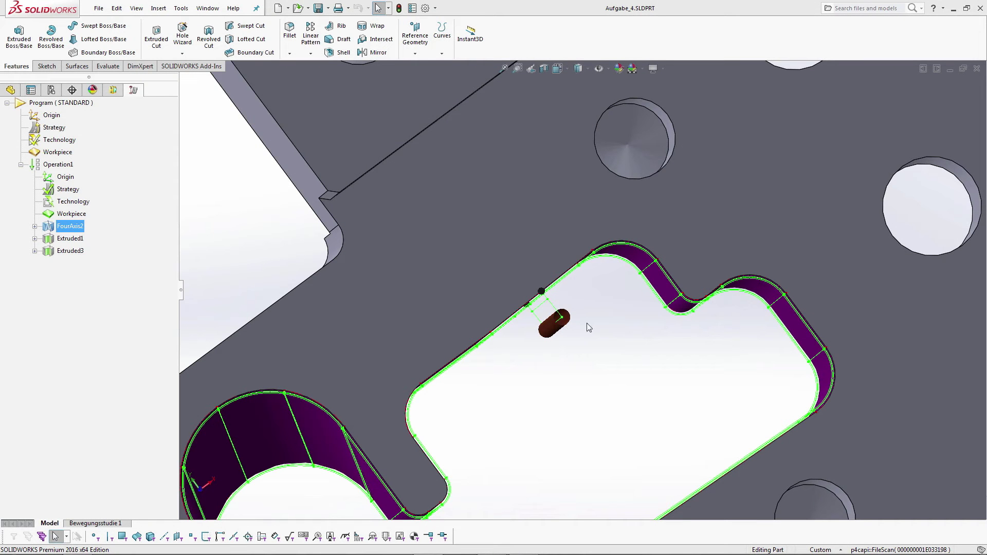
scroll(558, 321, down, 5)
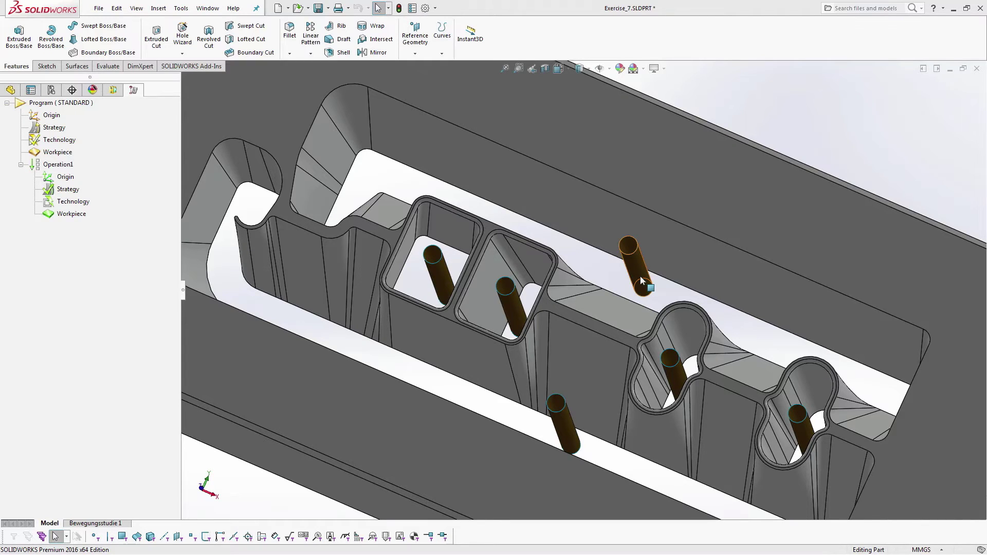
Step: Run Feature Recognition on Operation1 for internal (die) features only
click(640, 276)
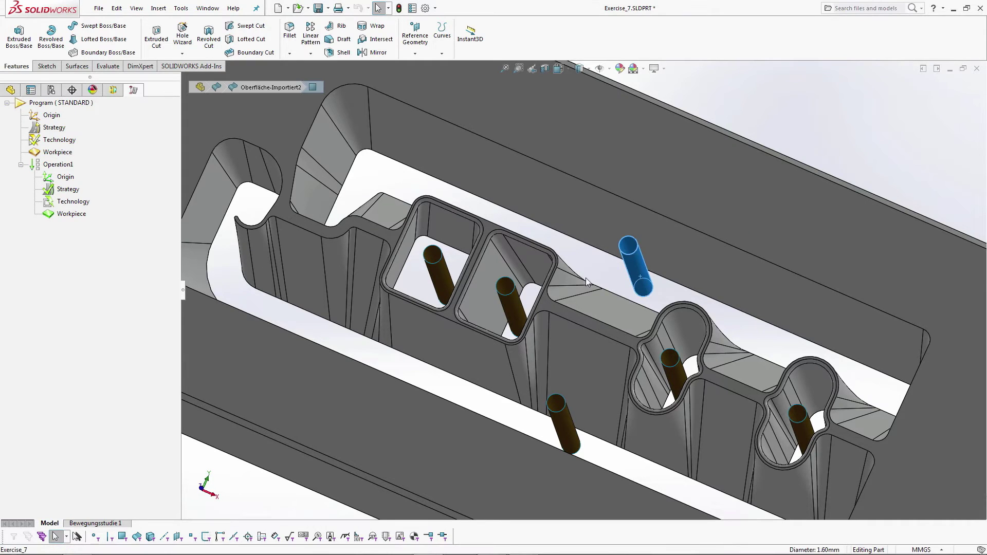
click(517, 298)
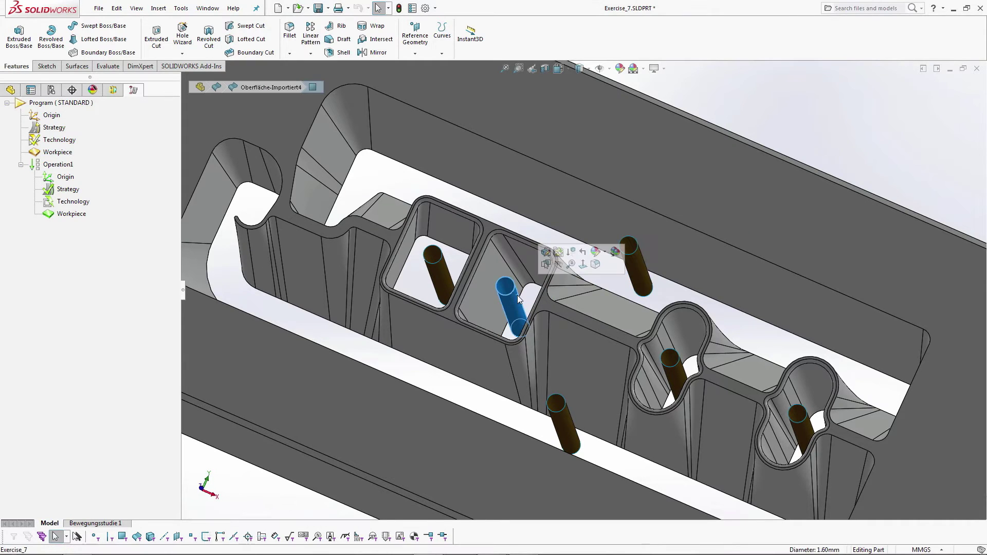
right_click(61, 172)
click(82, 230)
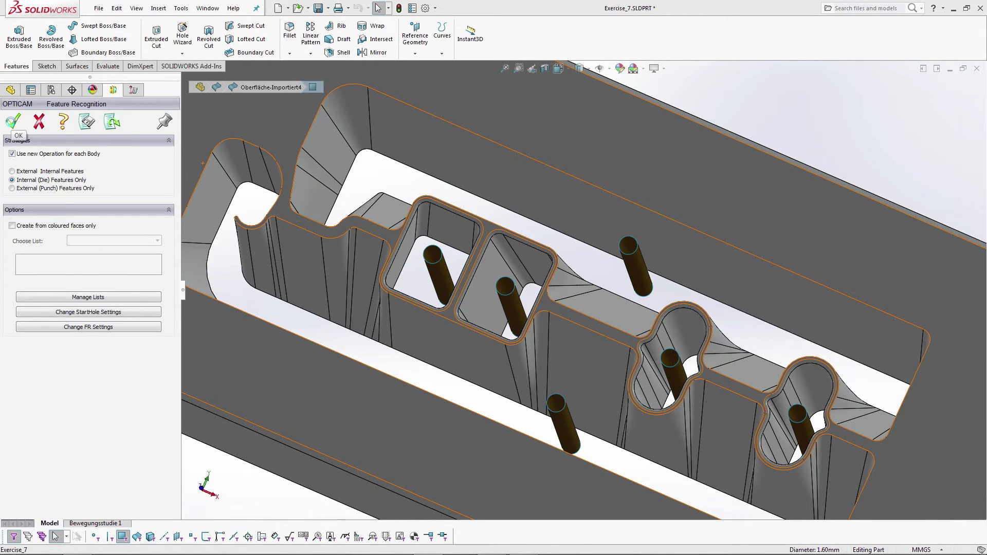
click(12, 122)
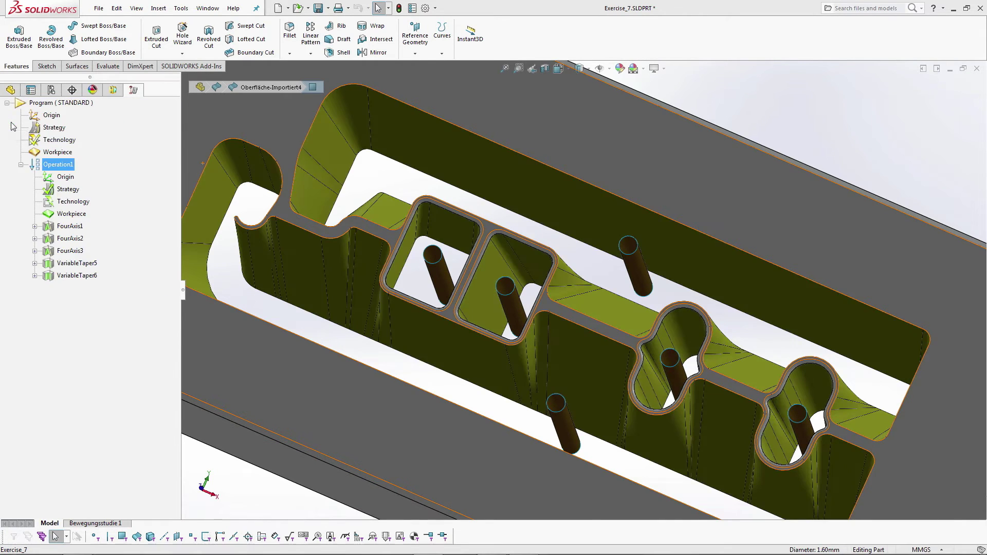
Step: Select FourAxis1 and orbit the part to inspect its pins and pocket walls
click(58, 227)
scroll(643, 276, down, 4)
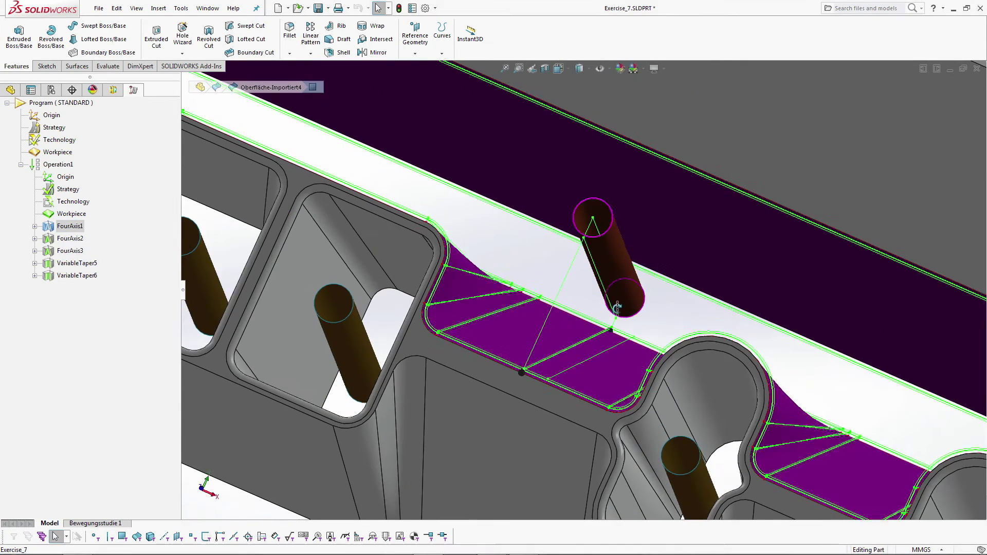
middle_drag(617, 308, 623, 321)
scroll(637, 333, up, 3)
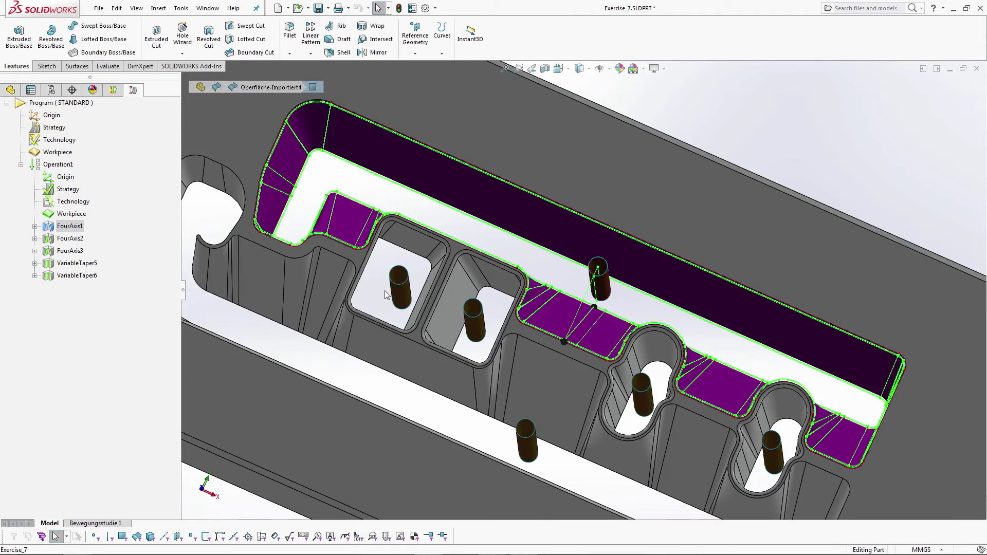
middle_drag(387, 295, 342, 200)
scroll(339, 197, down, 4)
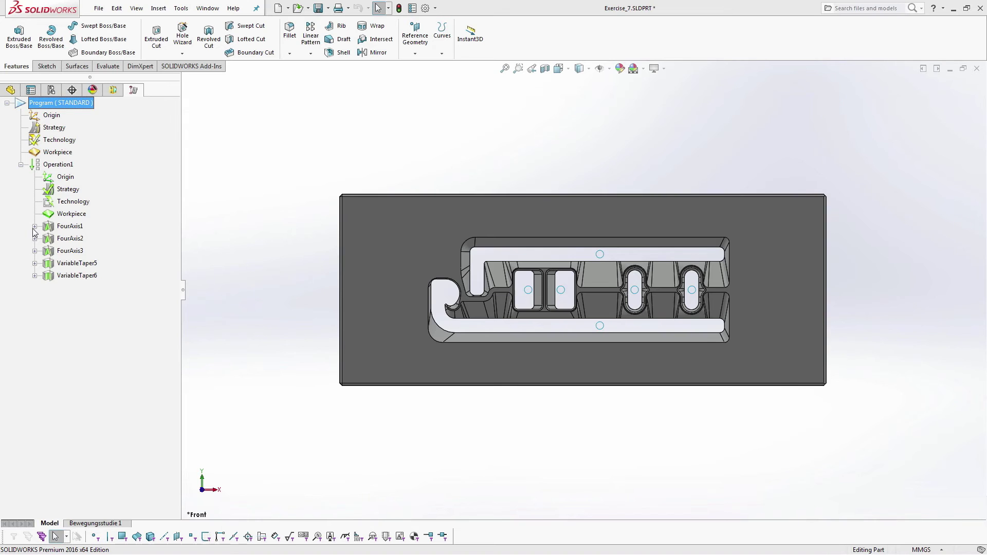
Step: Expand FourAxis1's Segment 1, review Technology, Events, Corner Relief and Pocket, then open Lead
click(34, 226)
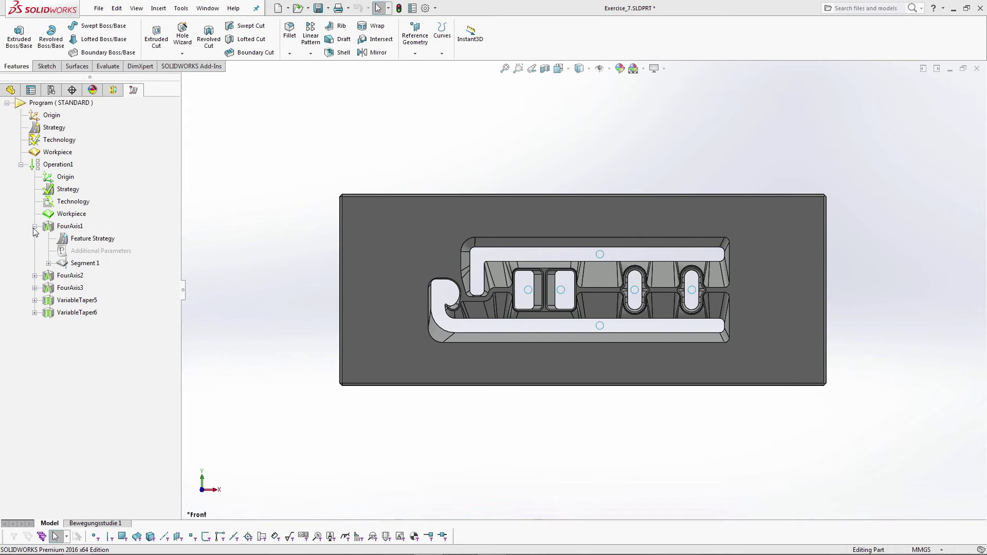
click(48, 263)
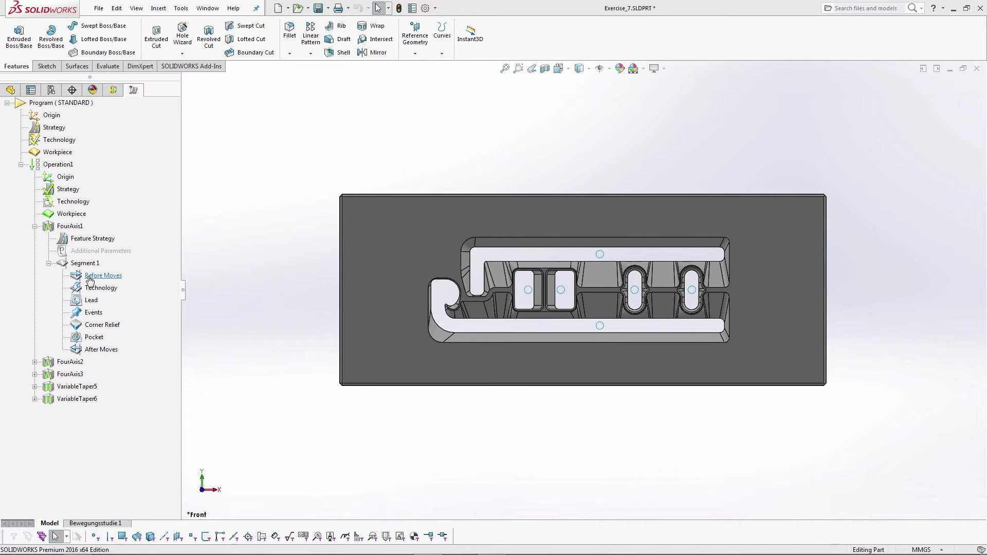
click(100, 289)
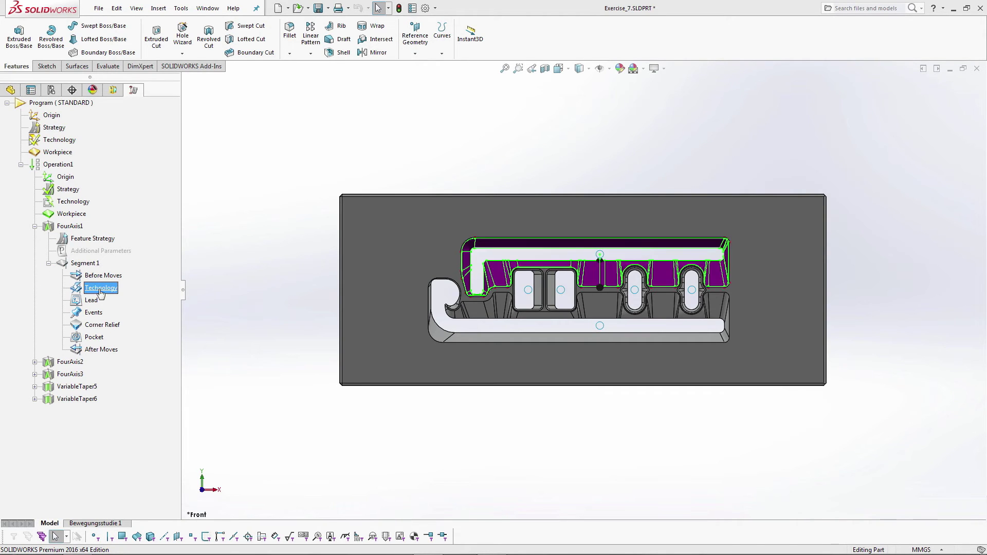
click(93, 313)
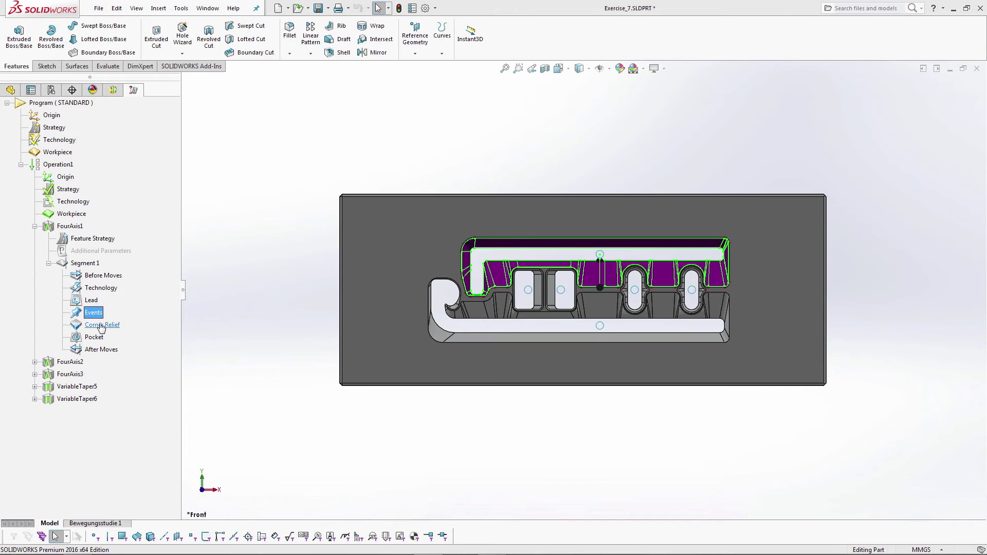
click(102, 326)
click(94, 338)
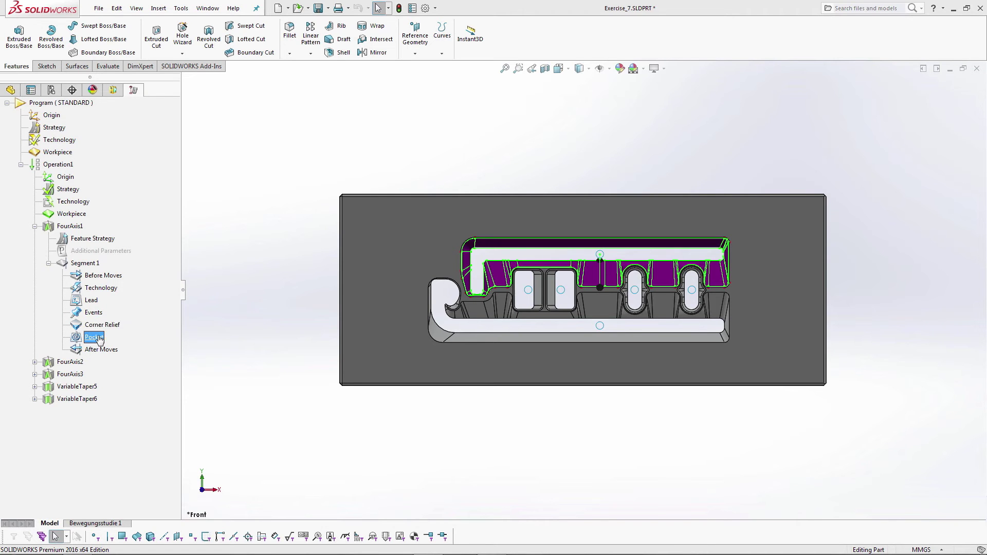
double_click(98, 304)
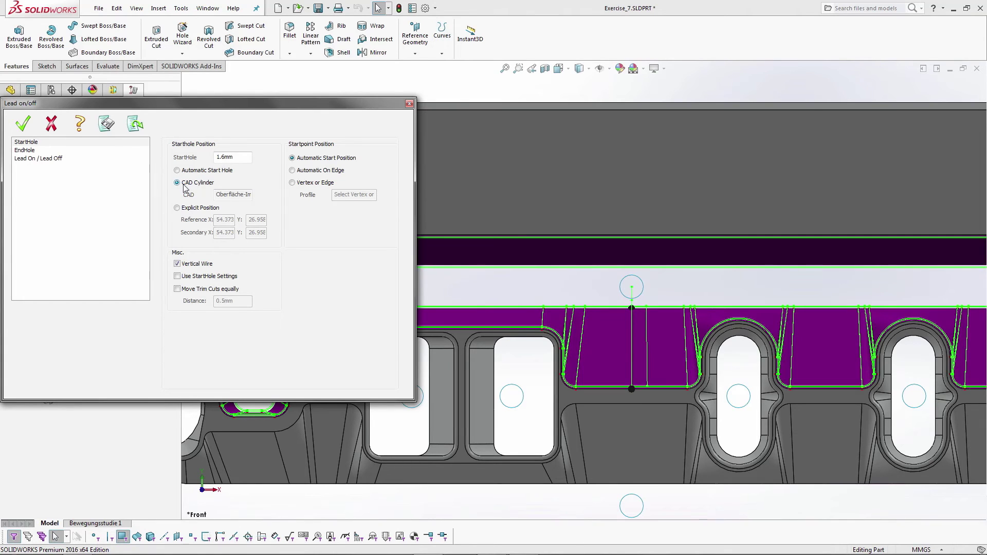
Step: Place Segment 1's start hole at explicit point (68.6, 27.4 mm) and make the lead-on an Arc
click(177, 208)
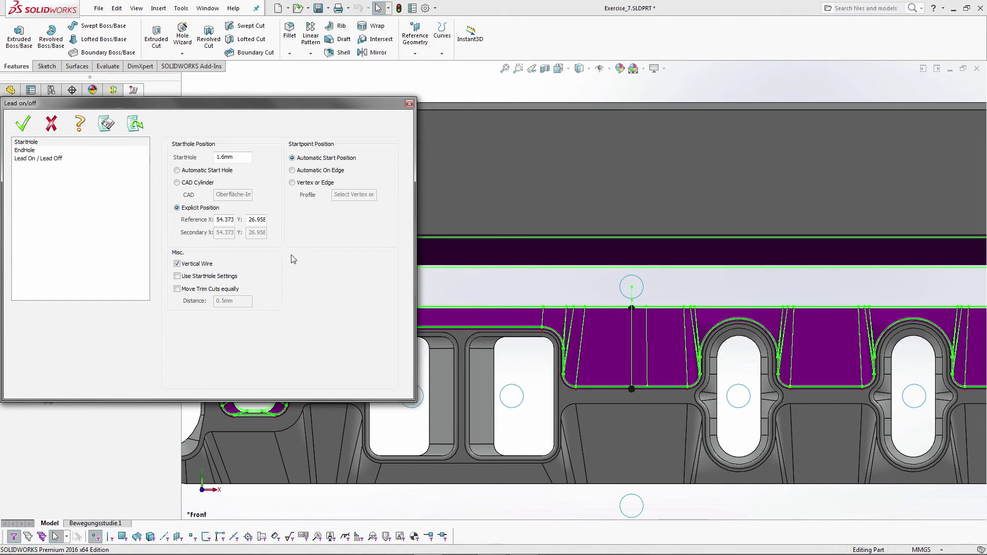
click(841, 280)
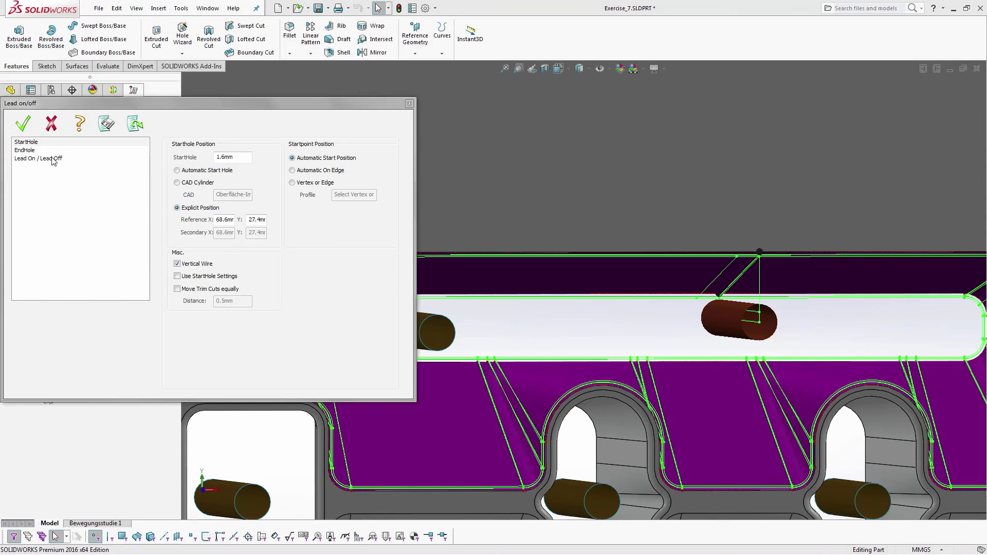
click(53, 159)
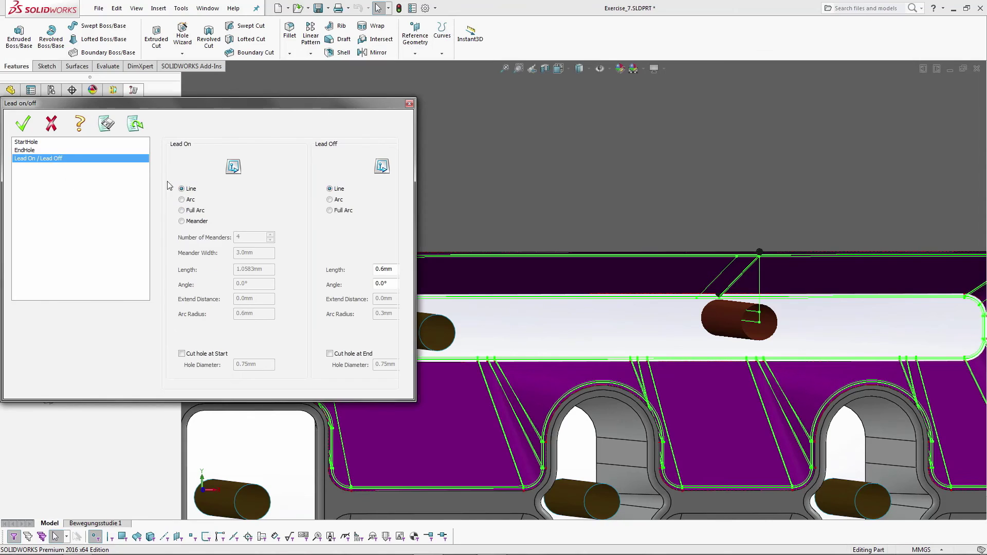
click(181, 200)
scroll(756, 266, up, 5)
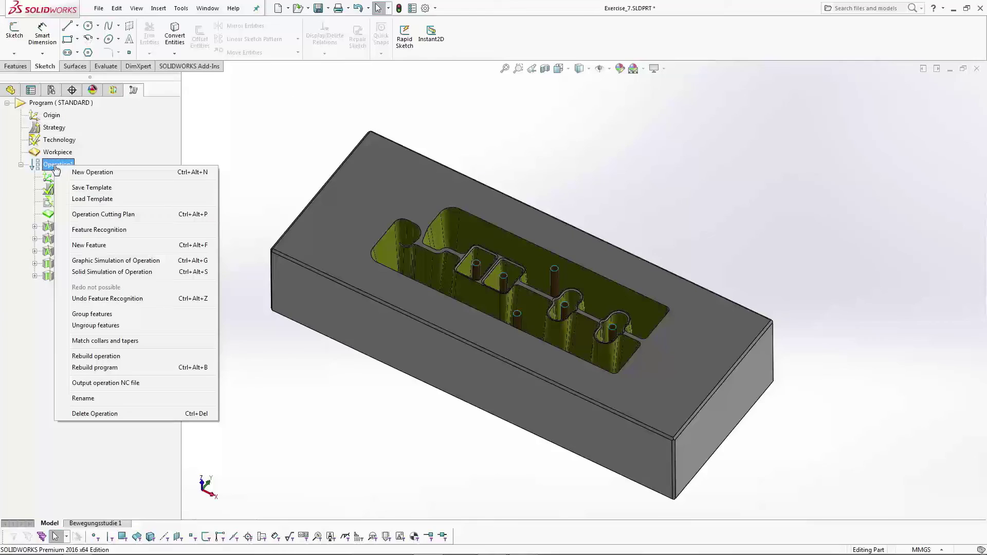
Step: Play the operation's solid simulation and continue past the Remove Slug stop
click(92, 271)
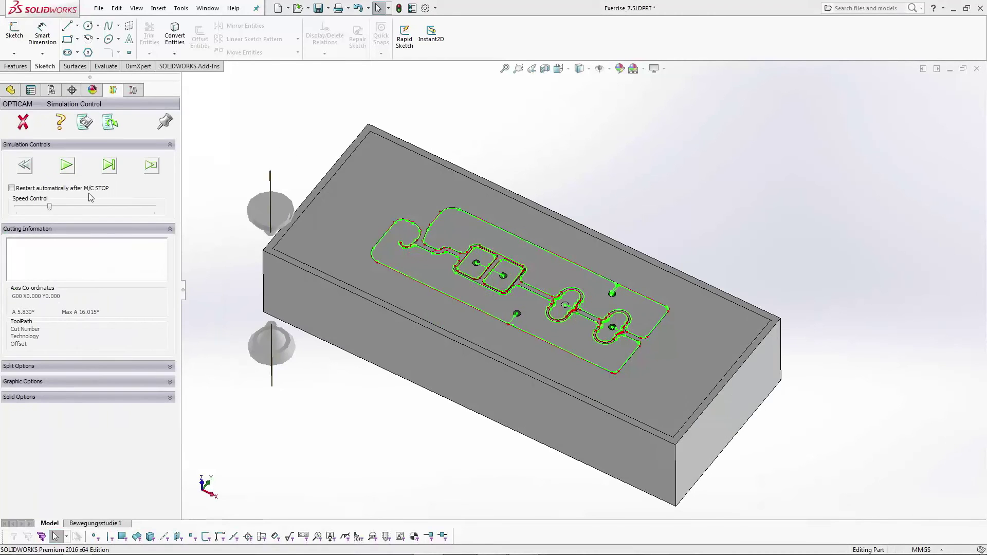
click(67, 169)
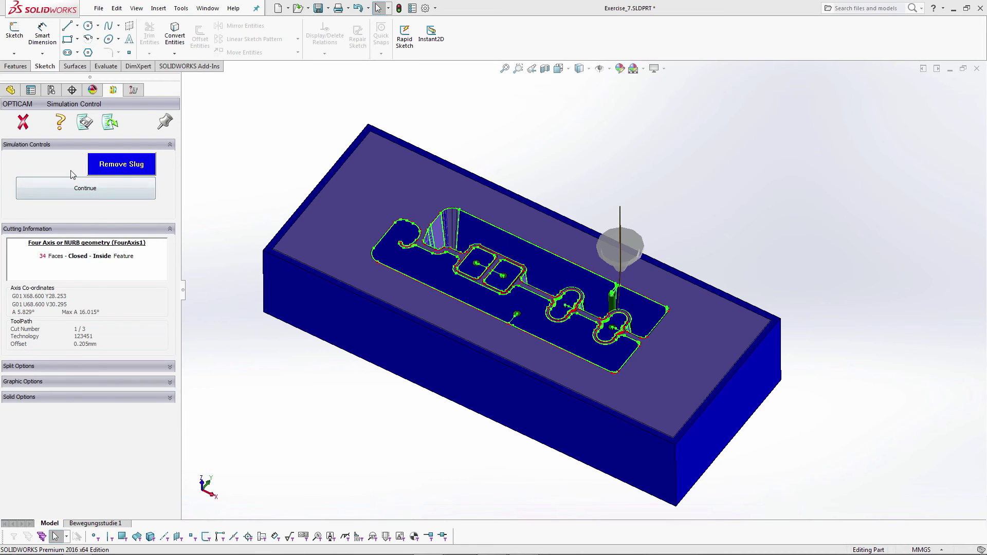
click(75, 187)
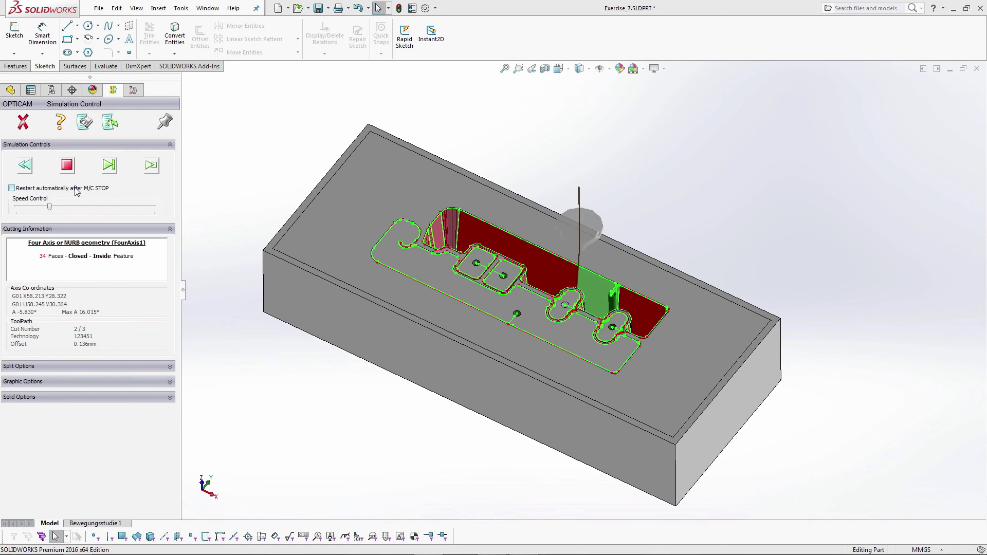